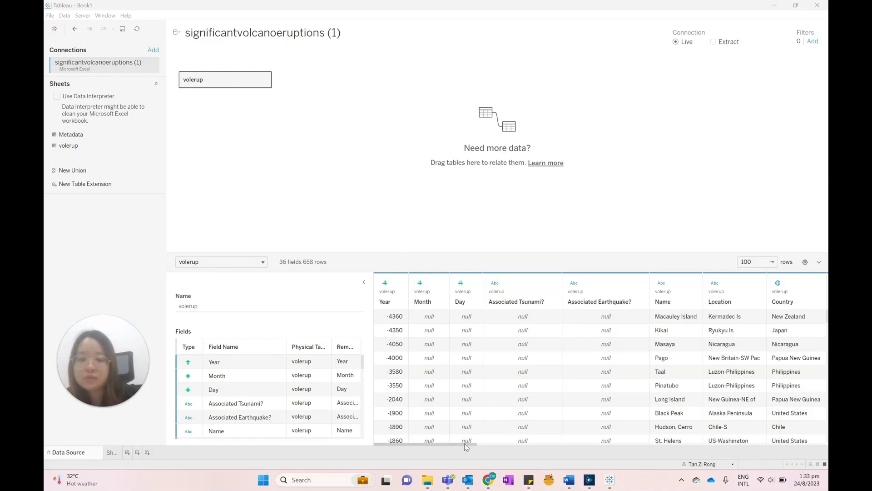
Examine the columns of the volerup table, from the date and location fields through to the deaths and injuries fields.
drag(464, 443, 525, 436)
scroll(526, 436, left, 5)
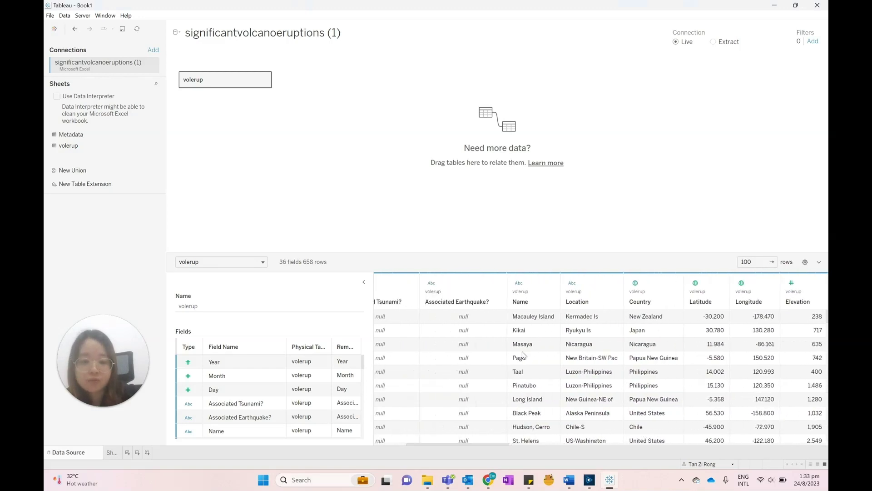
scroll(504, 443, right, 5)
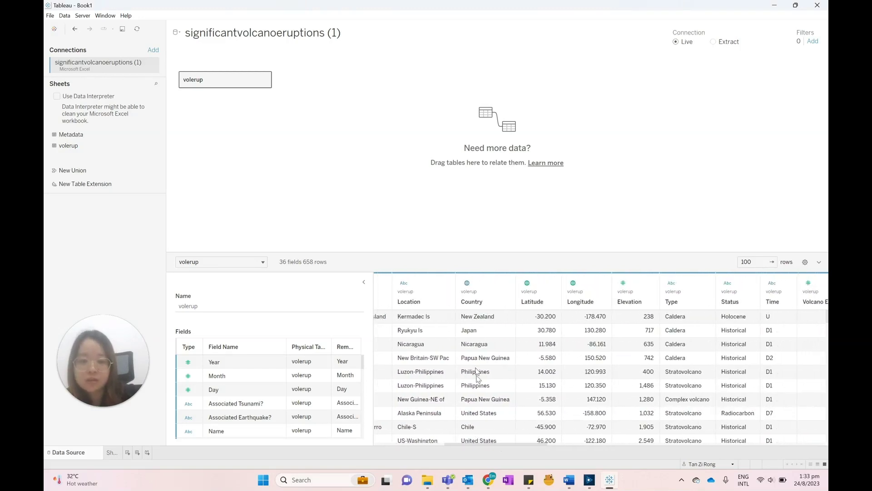
scroll(506, 443, right, 4)
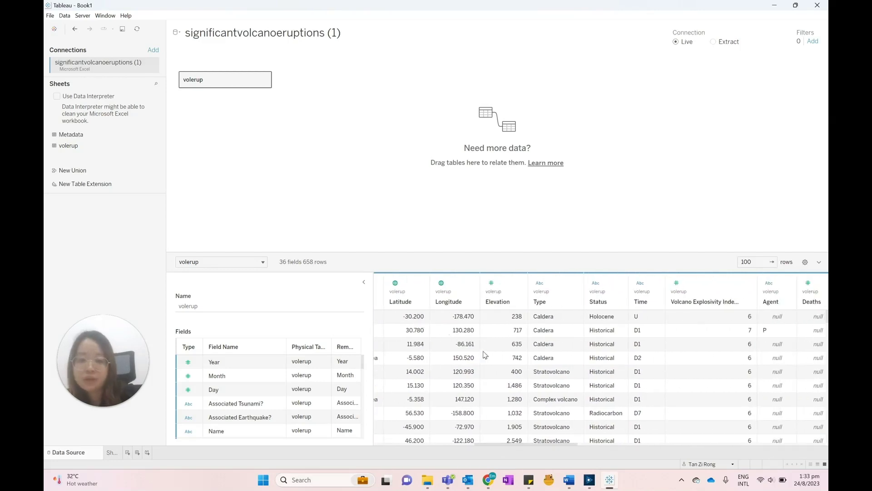
scroll(525, 444, right, 4)
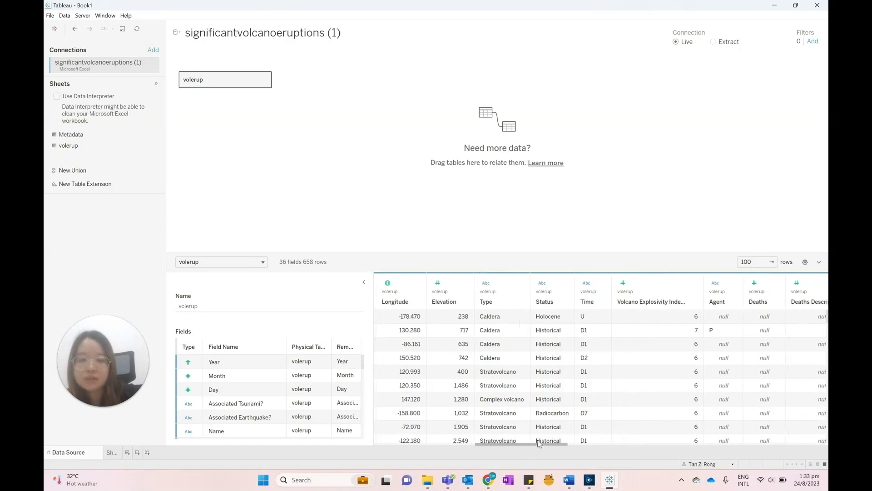
scroll(567, 437, right, 2)
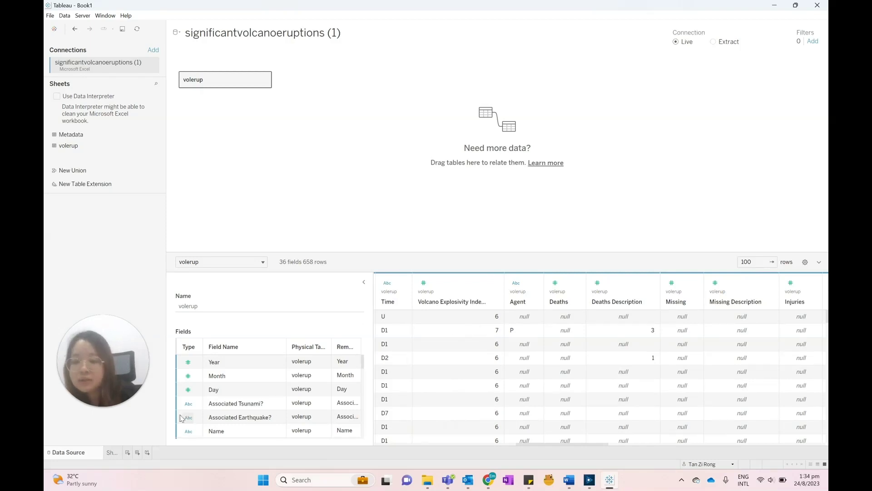
On Sheet 1, plot the eruptions on a map with Longitude as columns and Latitude as rows.
click(120, 452)
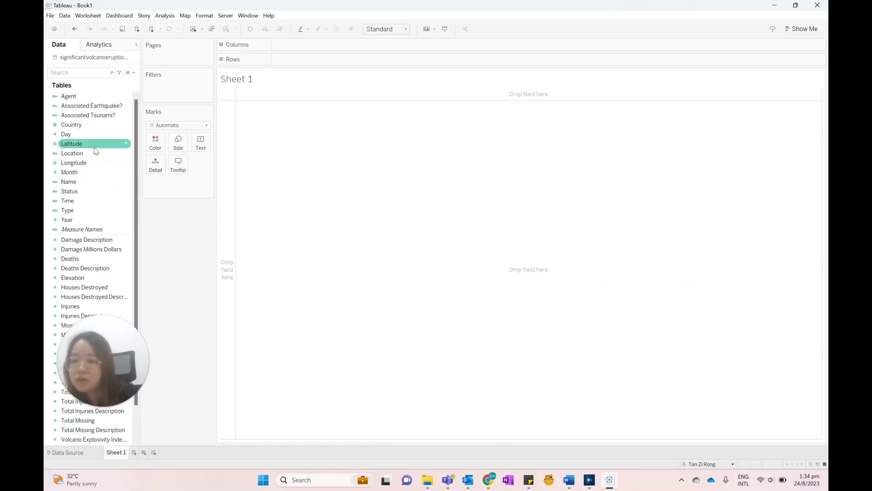
drag(91, 162, 304, 45)
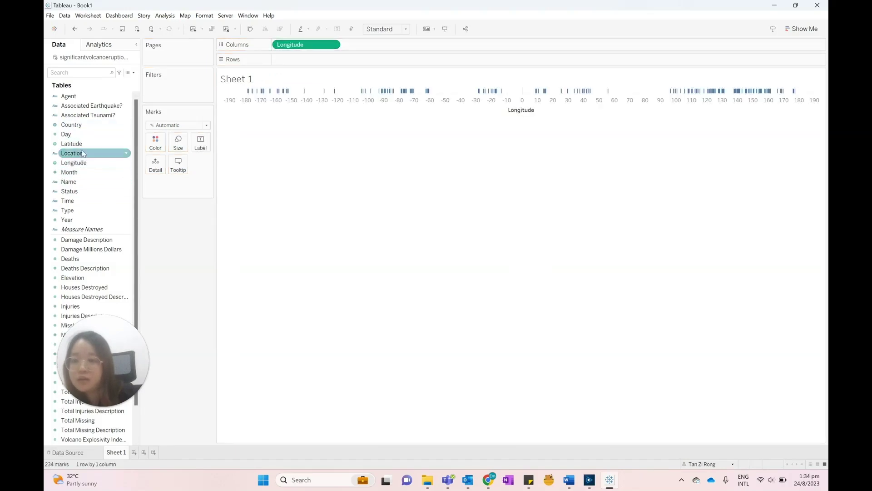
drag(84, 146, 298, 60)
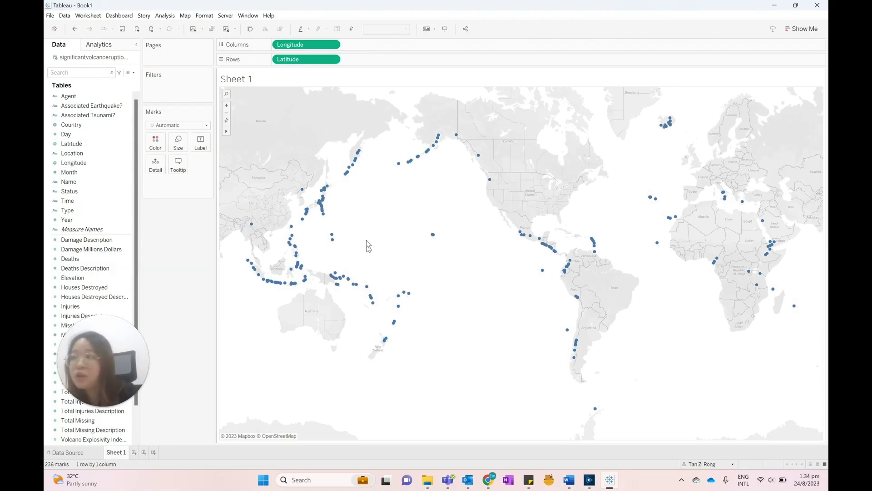
mouse_move(348, 292)
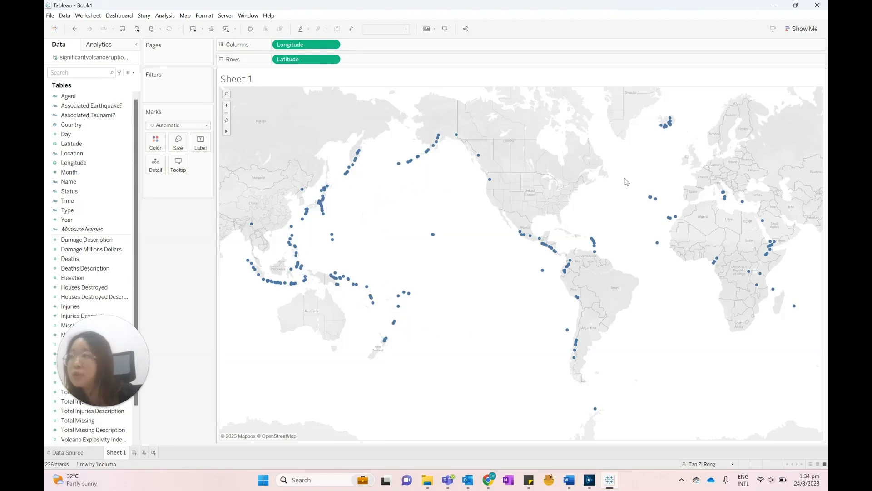
mouse_move(325, 199)
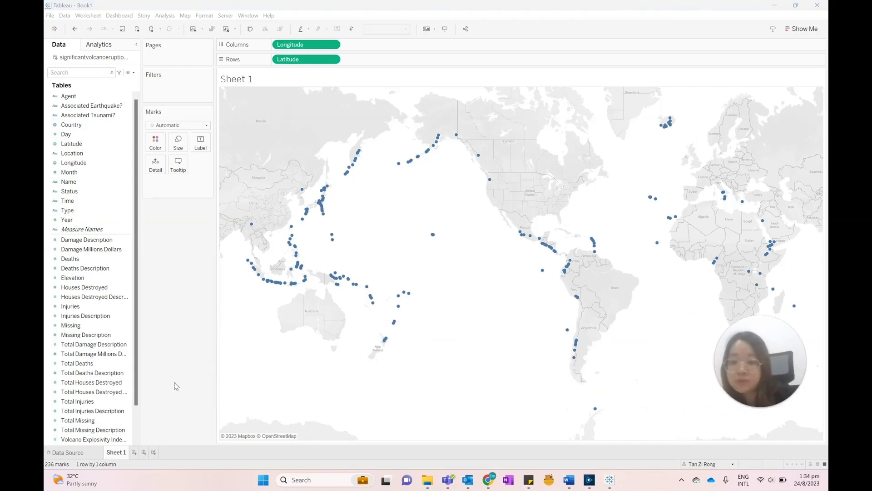
Colour the map marks by Volcano Explosivity Index, aggregated as Maximum.
scroll(92, 370, down, 2)
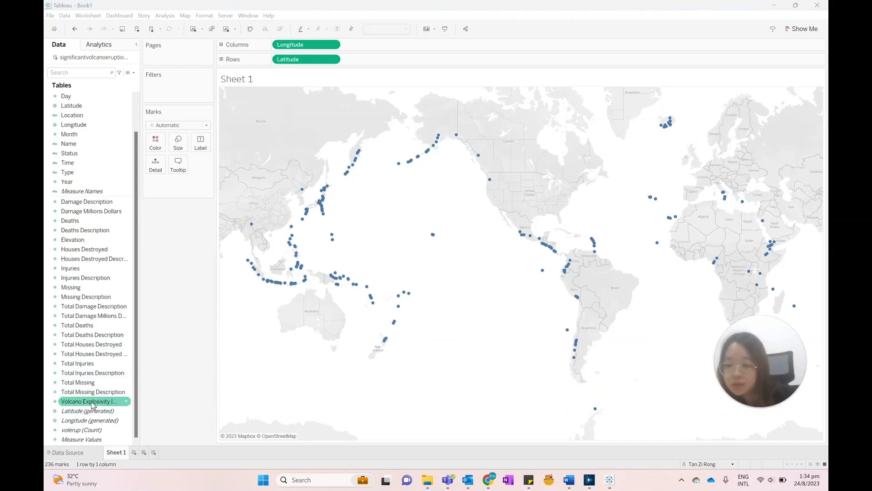
mouse_move(93, 404)
mouse_down()
mouse_move(128, 391)
mouse_move(144, 361)
mouse_move(165, 209)
mouse_move(160, 148)
mouse_up()
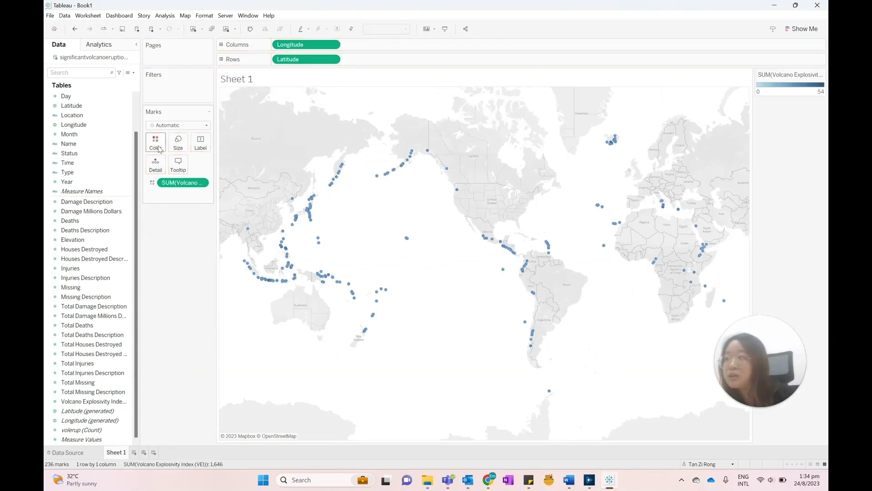
right_click(181, 187)
mouse_move(218, 257)
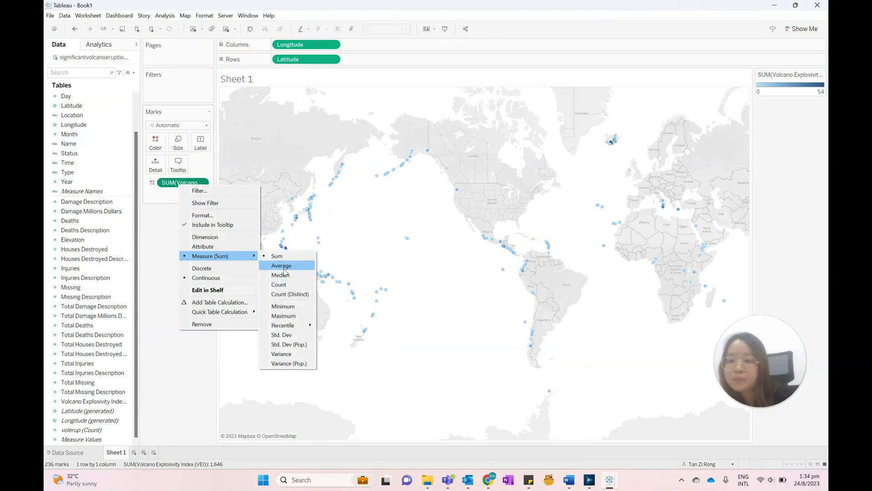
click(283, 316)
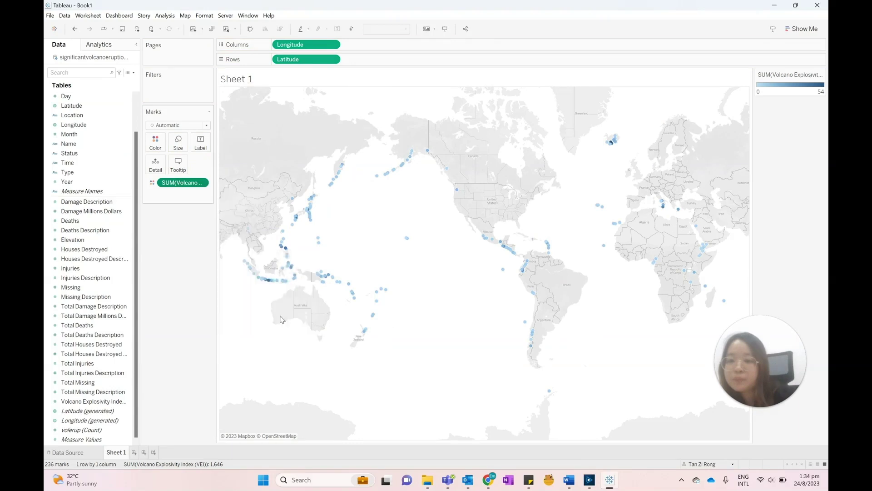
Change the mark type to Density and inspect the hotspots around Japan at closer range.
click(190, 127)
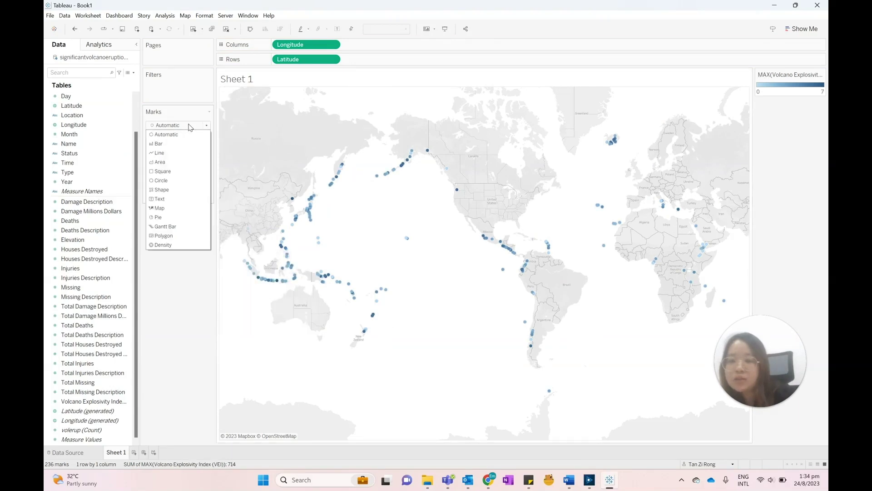
click(182, 246)
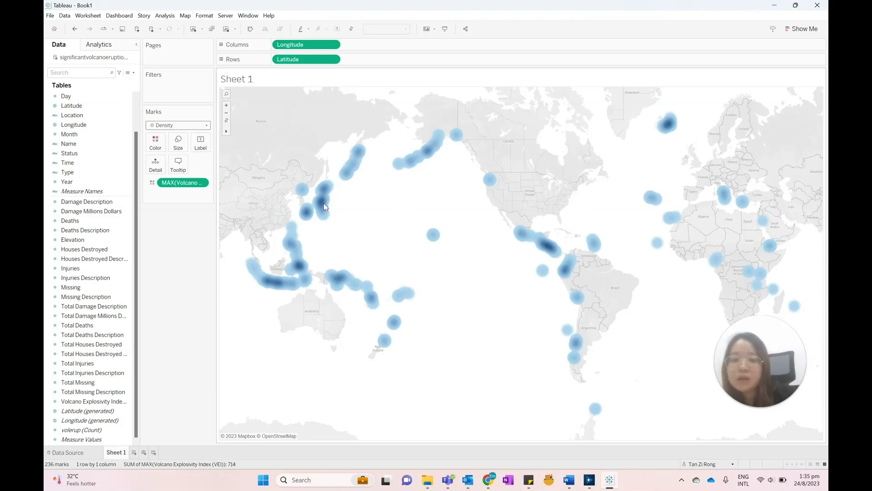
scroll(325, 213, up, 2)
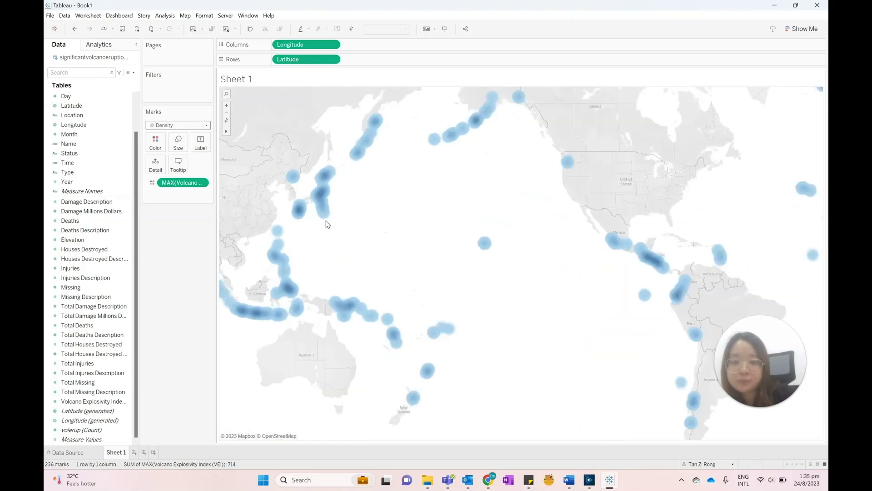
scroll(327, 223, up, 3)
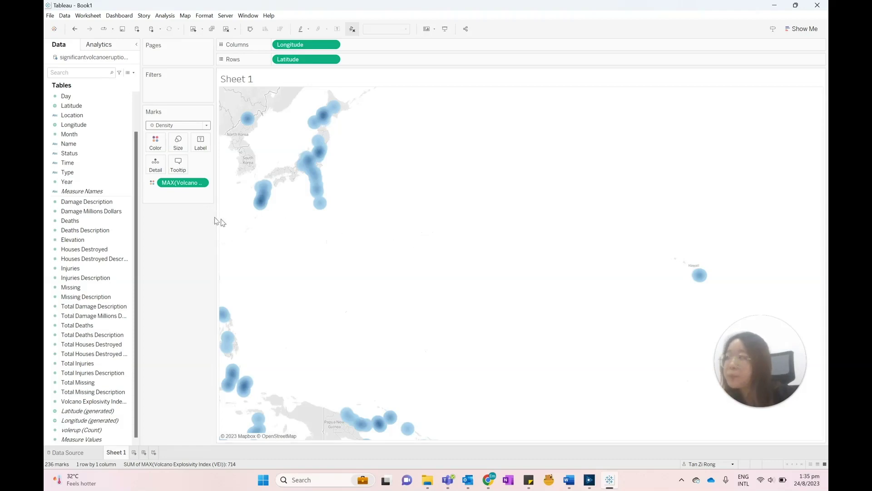
scroll(245, 230, down, 5)
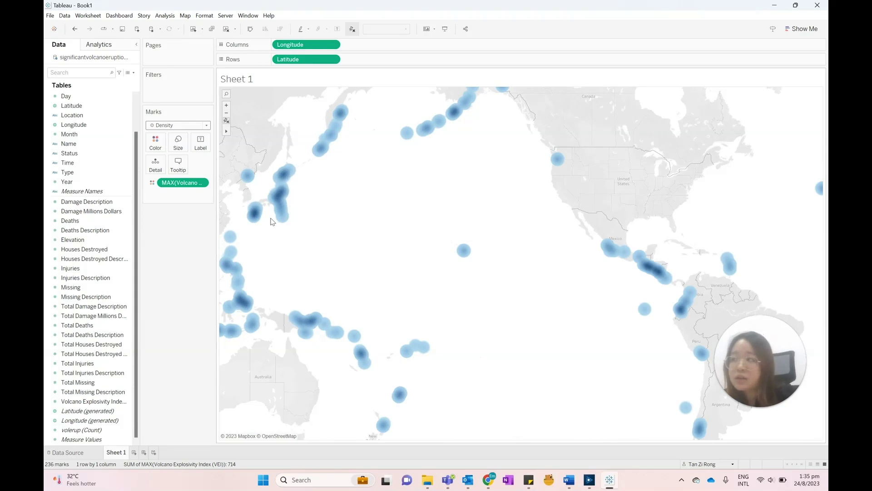
Set the density colour palette to Density Orange Light.
click(156, 144)
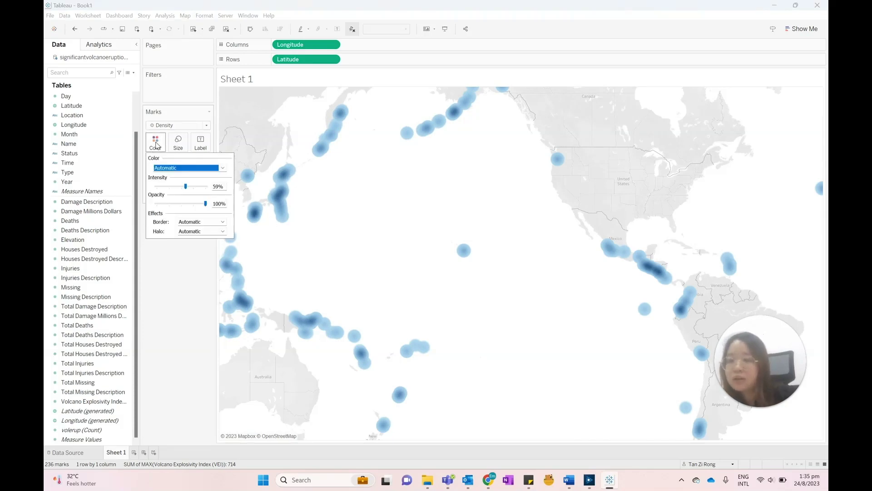
click(183, 169)
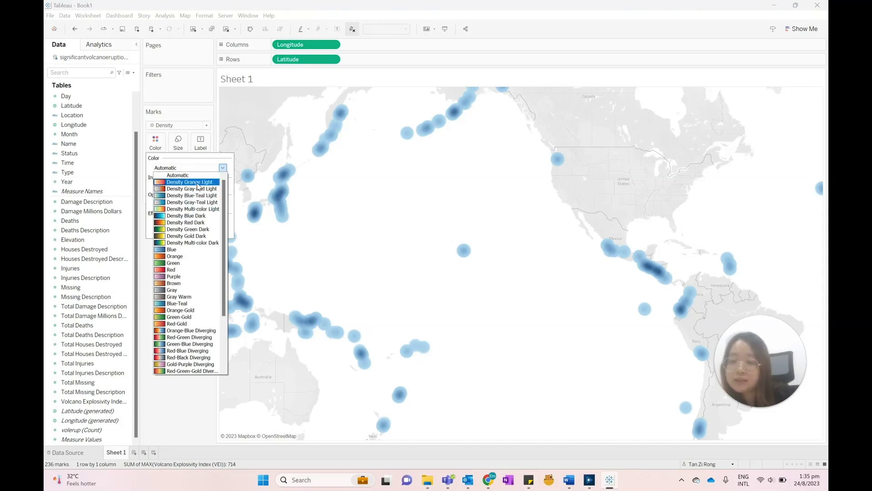
click(198, 182)
click(181, 290)
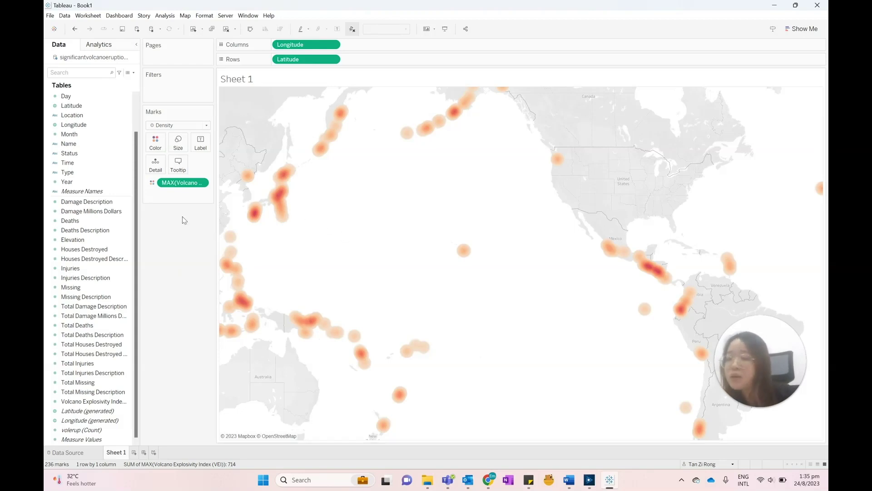
Add the Name, Country and Deaths fields to the marks' tooltip.
drag(88, 149, 179, 164)
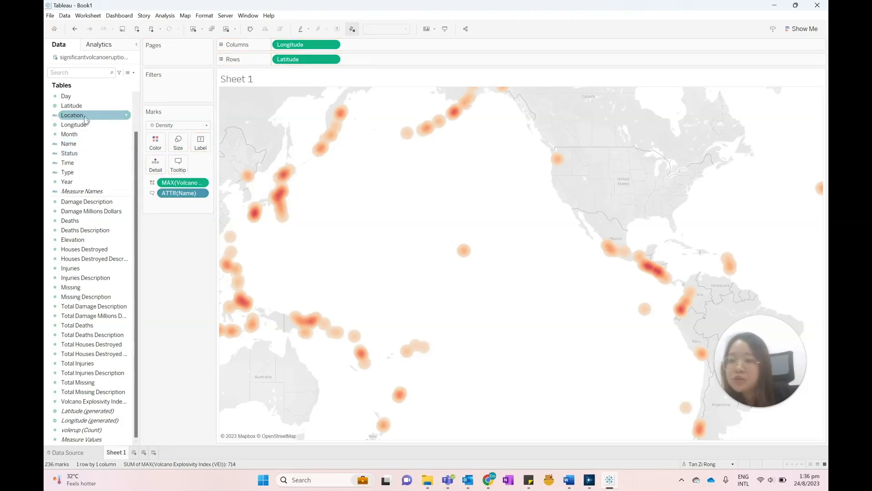
scroll(97, 194, up, 2)
drag(77, 124, 181, 169)
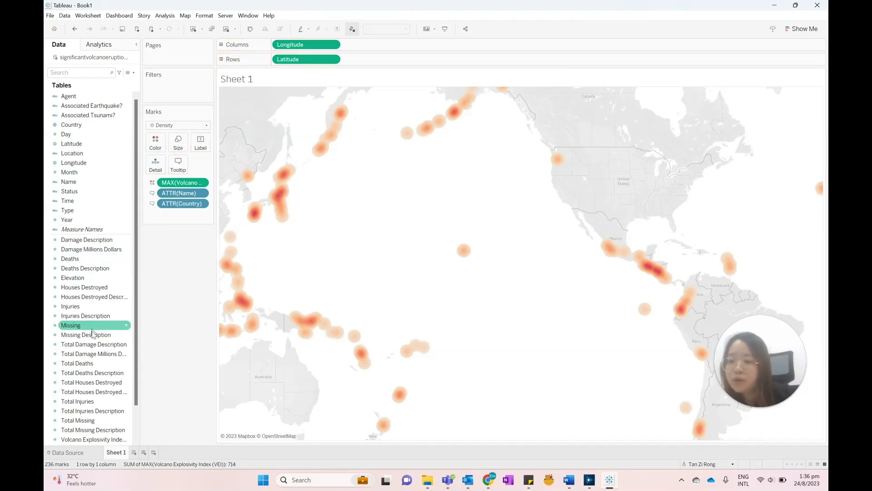
scroll(97, 318, down, 2)
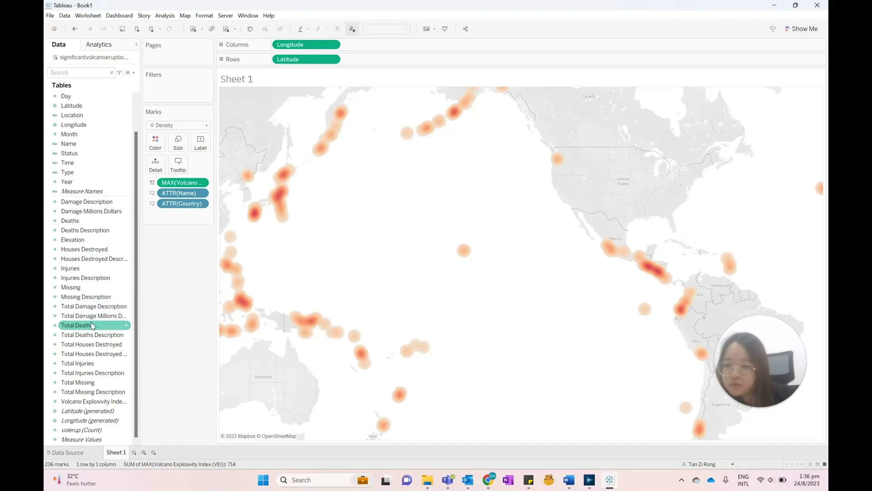
drag(86, 221, 180, 166)
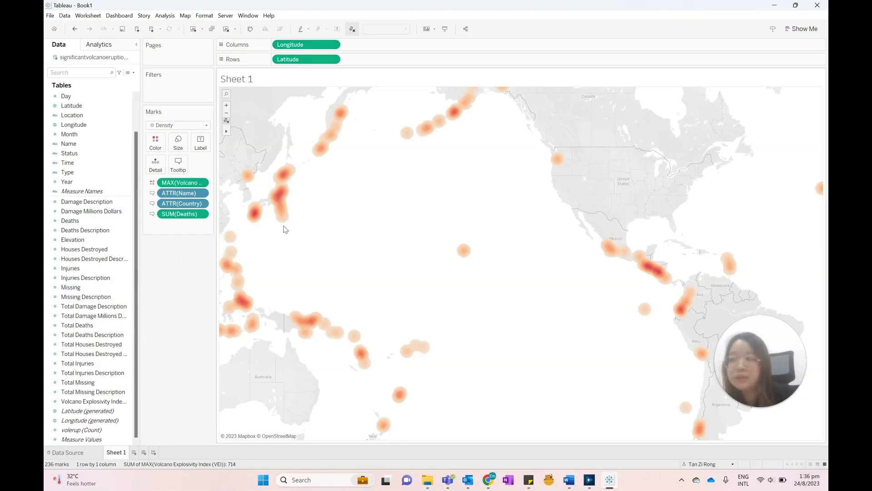
Switch the background map to the Dark style.
scroll(272, 226, down, 3)
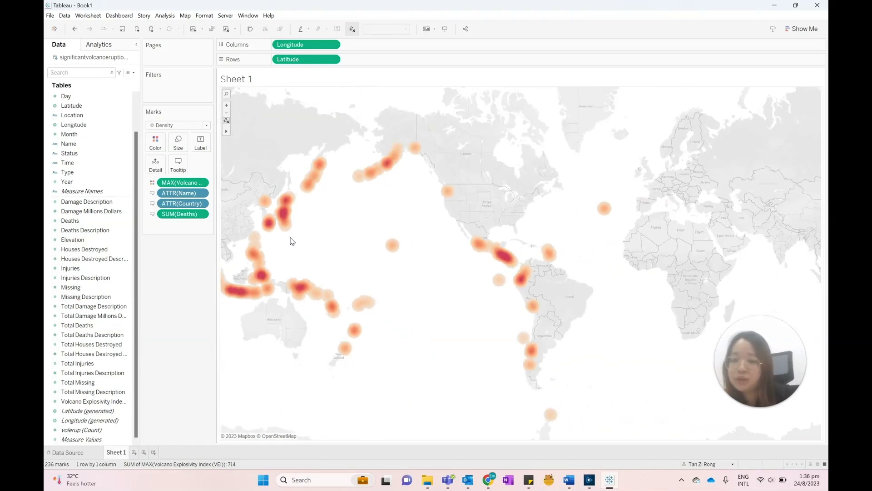
click(185, 16)
mouse_move(195, 27)
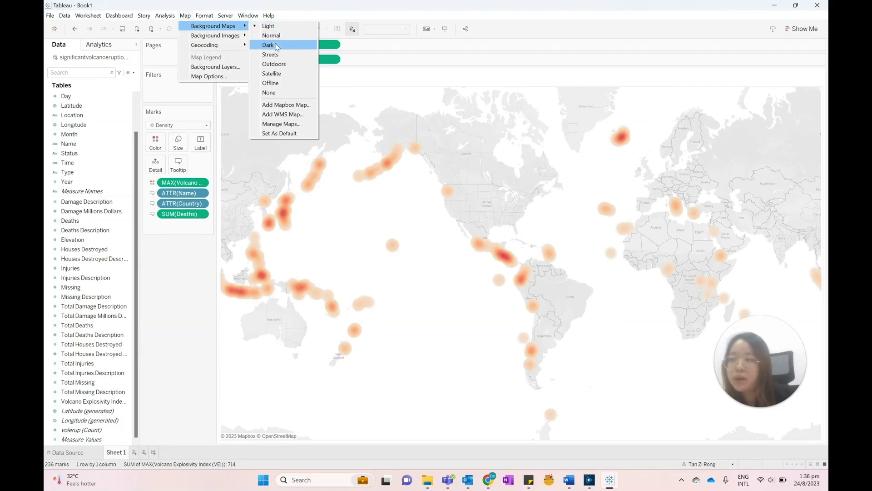
click(277, 45)
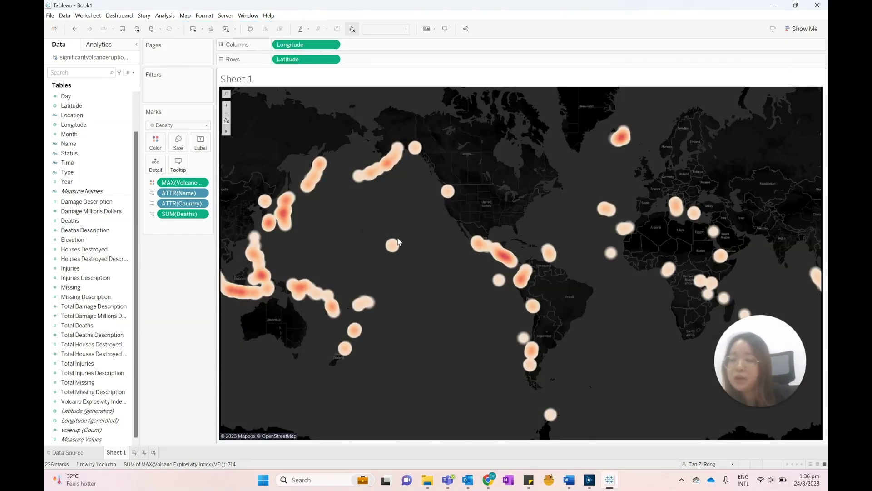
scroll(398, 241, down, 1)
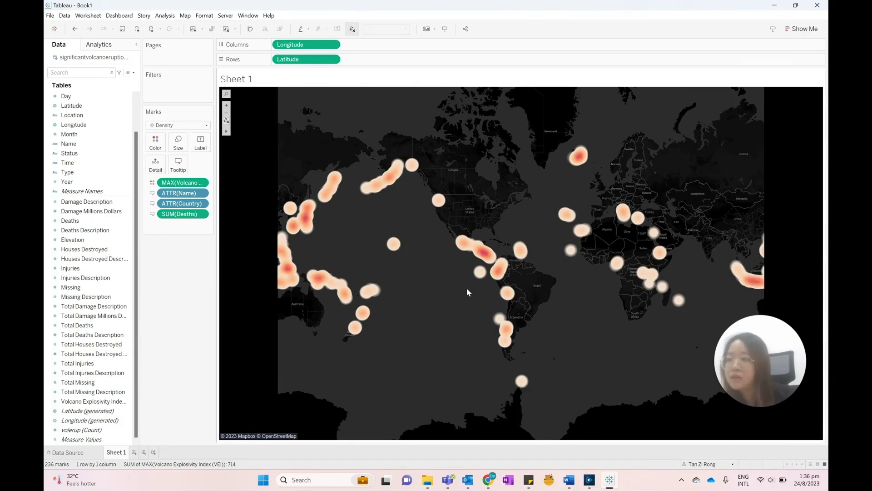
scroll(348, 280, up, 1)
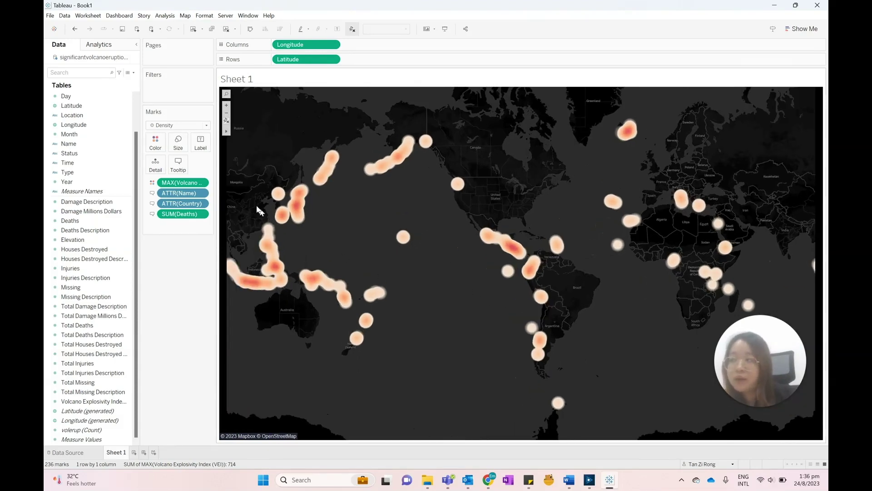
Reduce the size of the density marks so neighbouring hotspots overlap less.
click(181, 148)
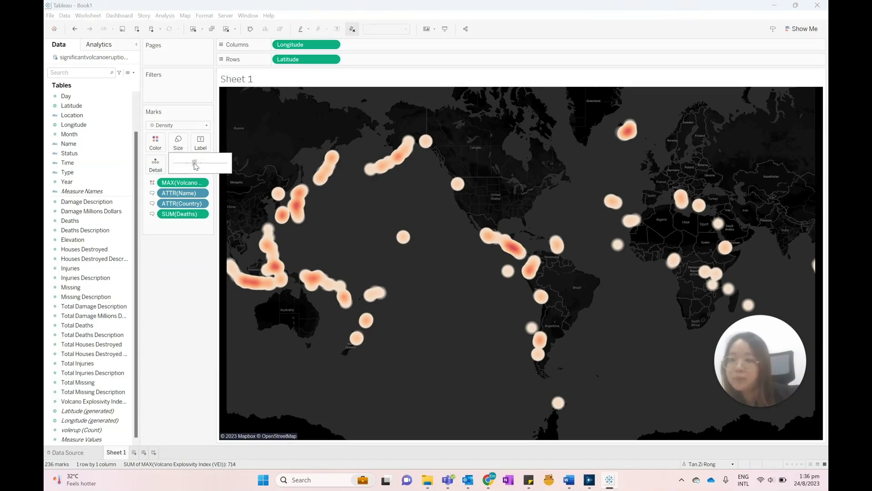
drag(190, 163, 186, 162)
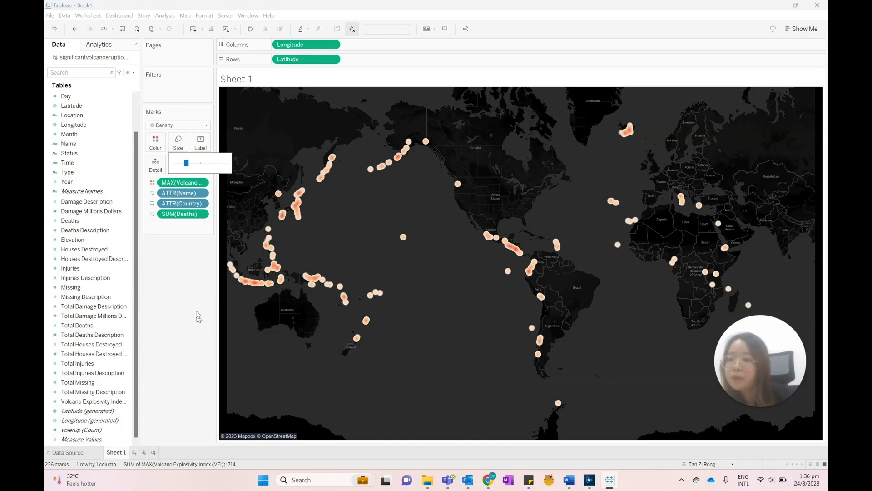
click(197, 303)
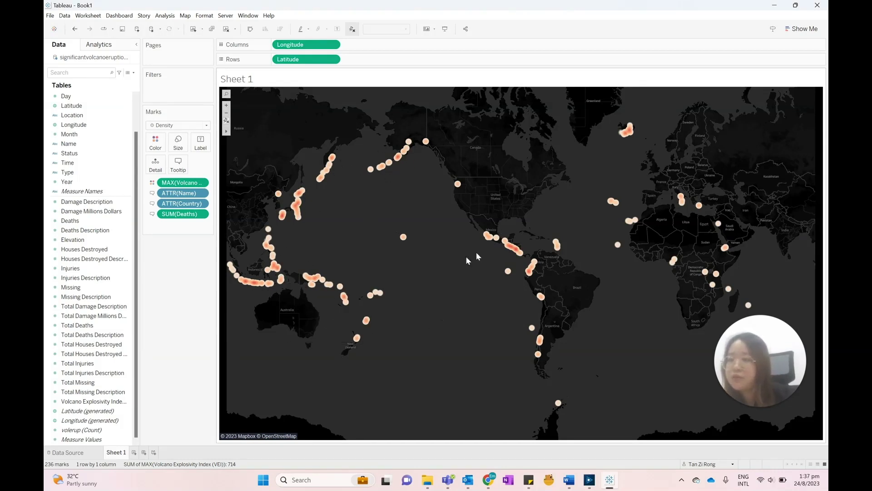
Examine the eruption hotspots around the Pacific, bringing East Asia and Indonesia into view.
scroll(403, 288, up, 2)
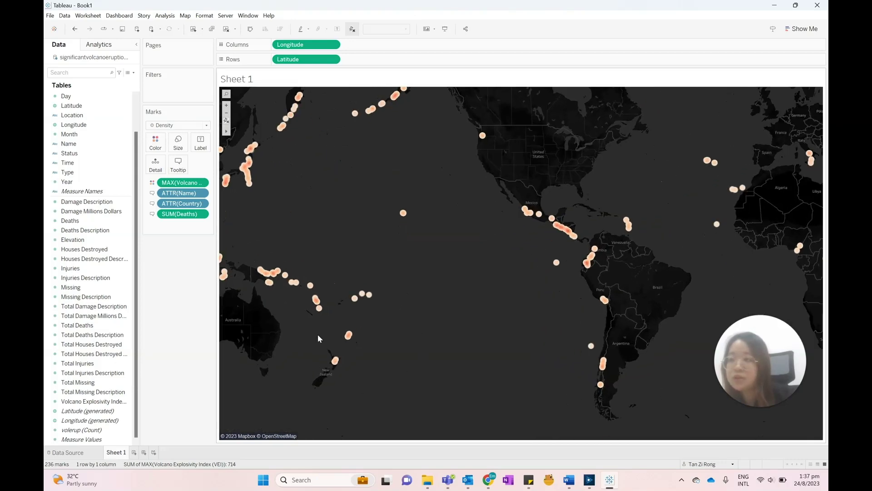
scroll(266, 238, down, 3)
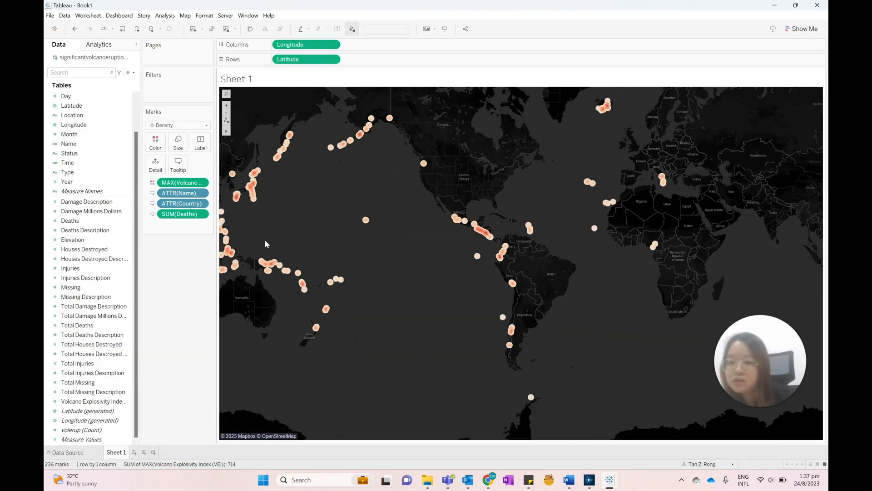
click(243, 131)
drag(260, 242, 386, 247)
scroll(357, 257, up, 3)
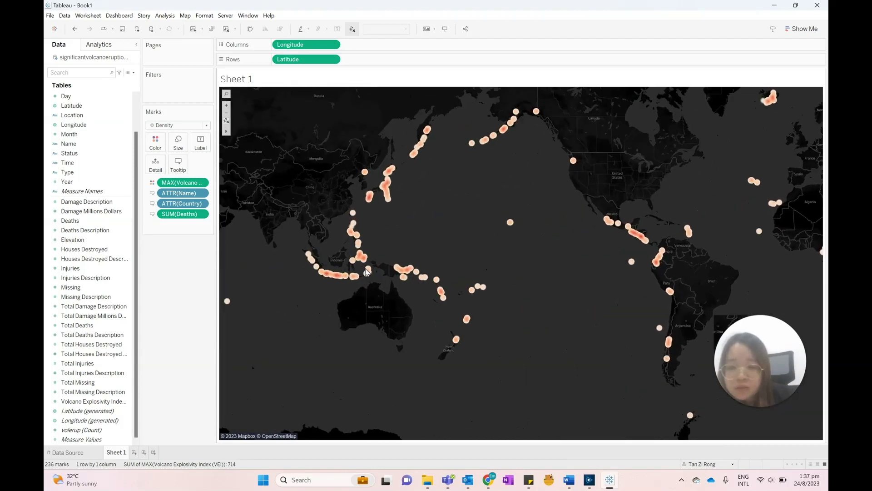